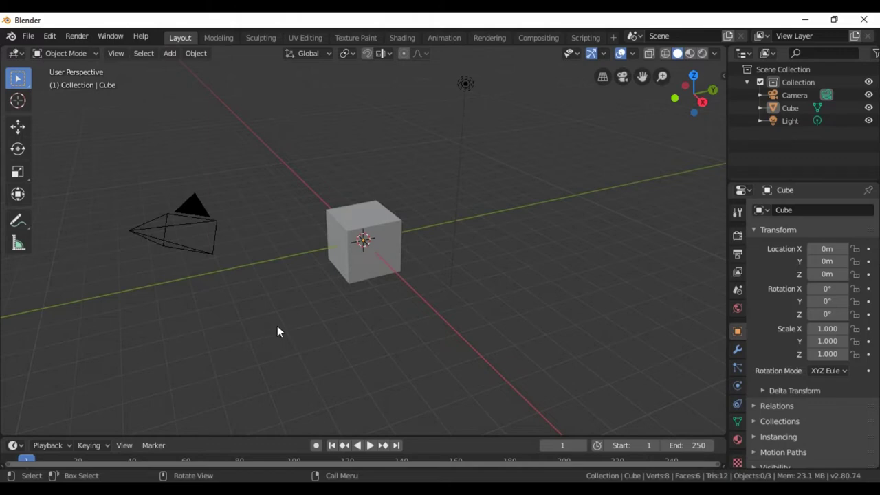
# Search the Add-ons section of Blender Preferences for 'Archimesh'.
pyautogui.click(50, 36)
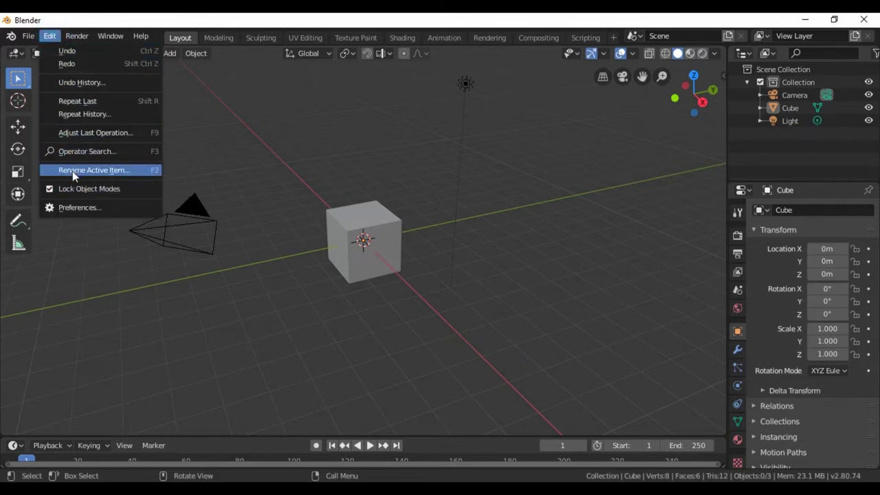
pyautogui.click(77, 207)
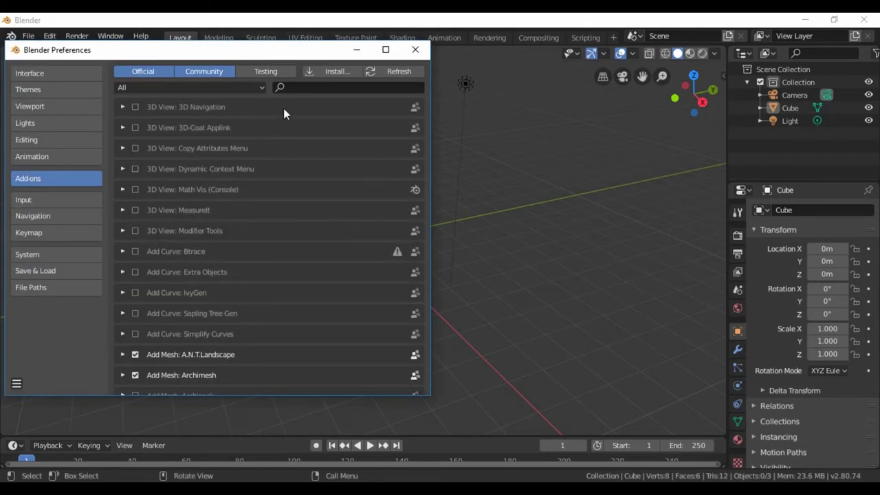
pyautogui.click(305, 87)
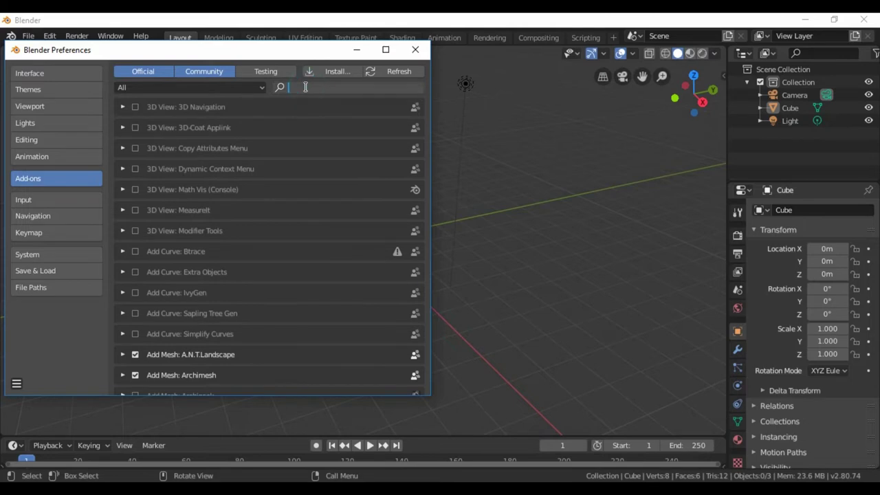
pyautogui.write('Archimesh')
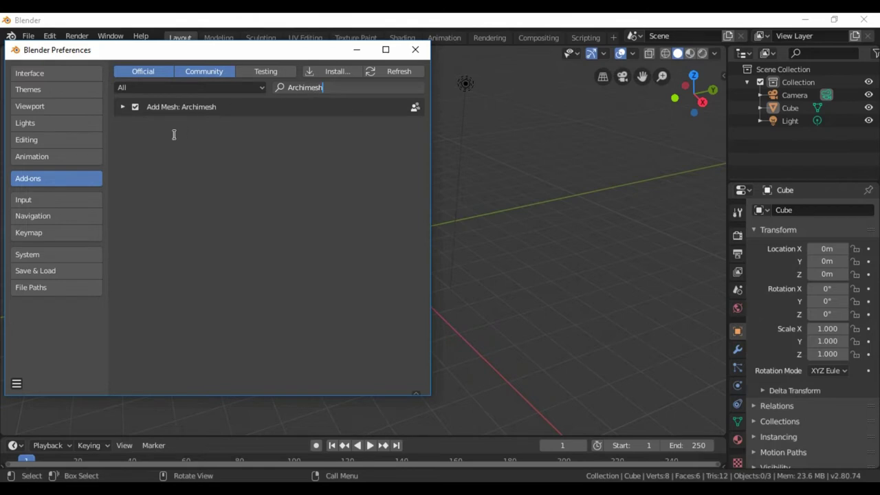
# Toggle the Archimesh add-on off and back on, then close Preferences.
pyautogui.click(136, 108)
pyautogui.click(136, 109)
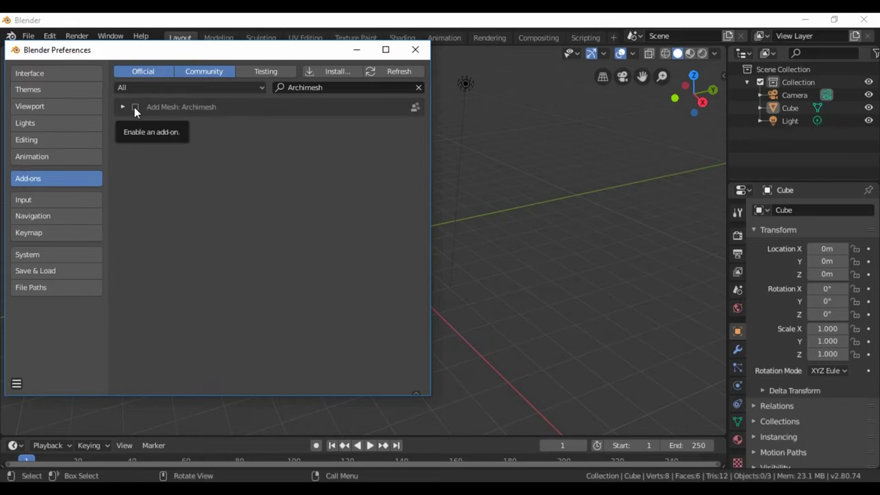
pyautogui.click(135, 108)
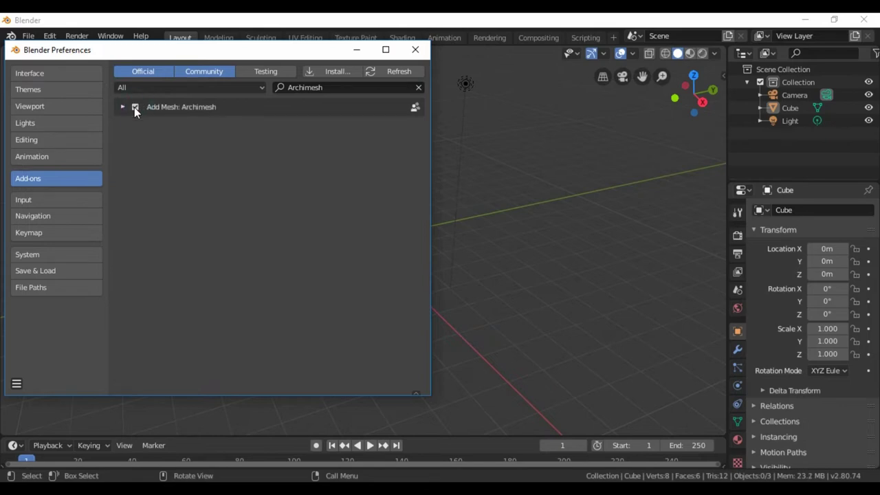
pyautogui.click(416, 49)
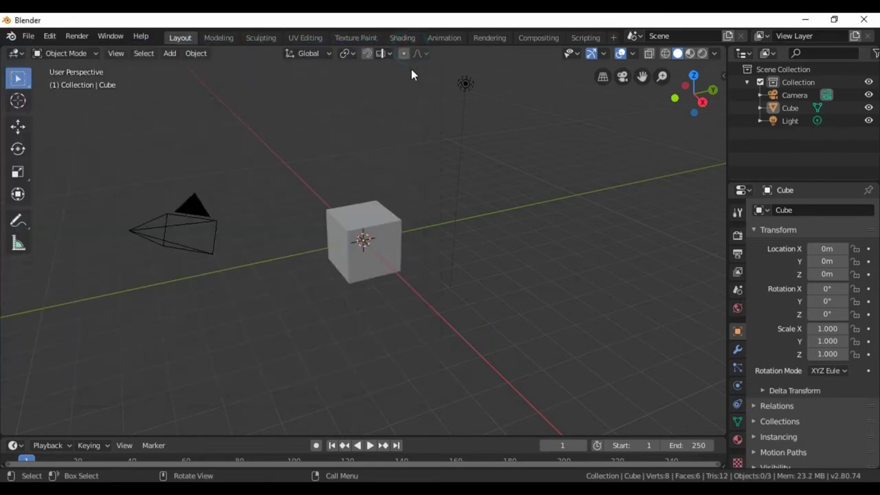
# Delete the default camera, cube and light, then add an Archimesh Room from the sidebar's Create tab.
pyautogui.moveTo(110, 131); pyautogui.dragTo(546, 275)
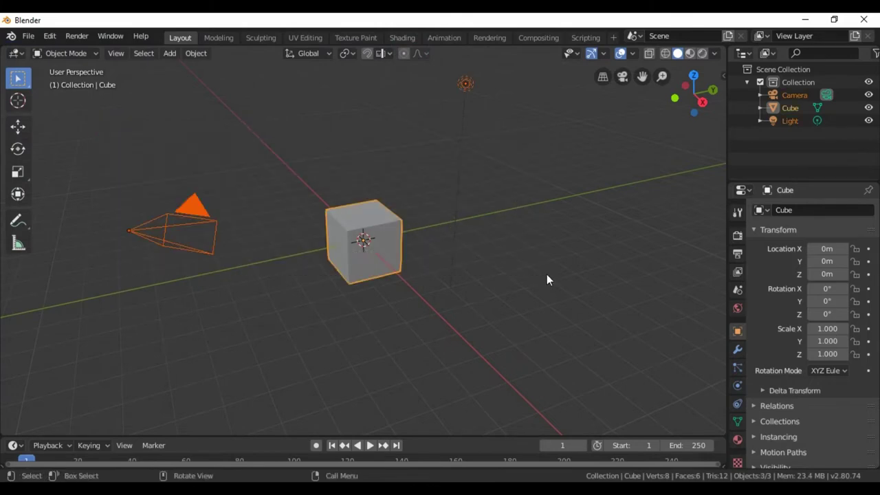
pyautogui.press('Delete')
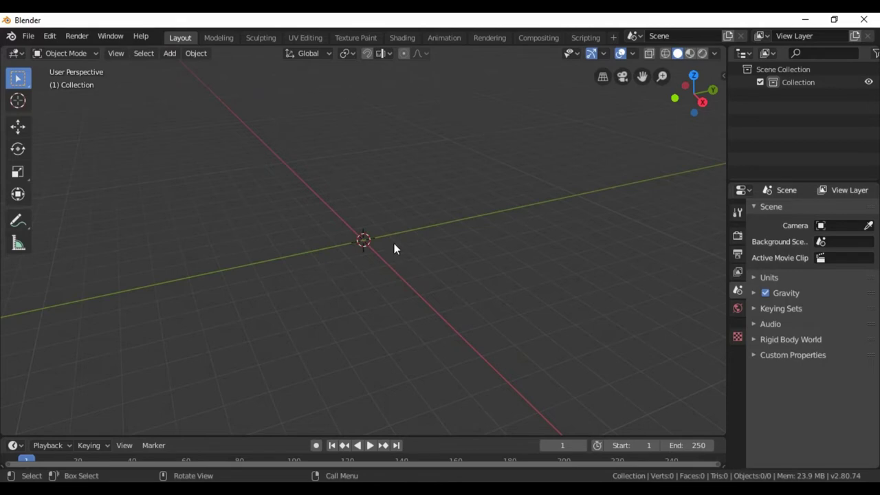
pyautogui.press('n')
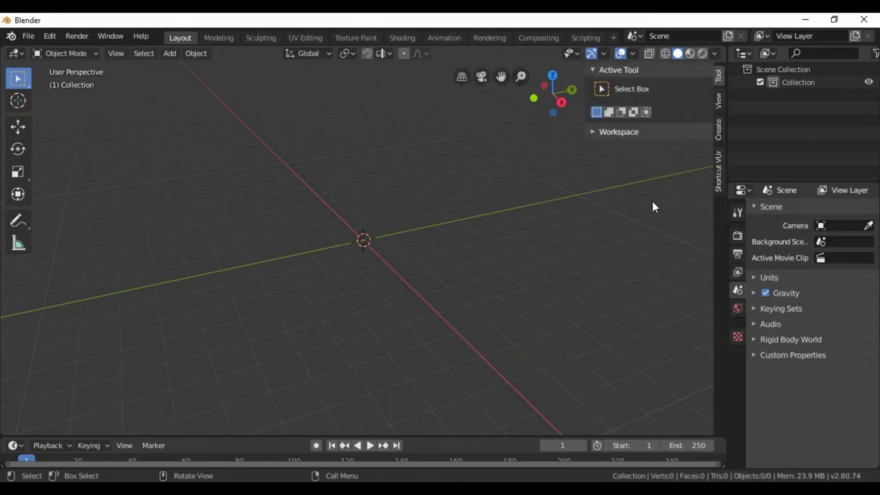
pyautogui.click(720, 171)
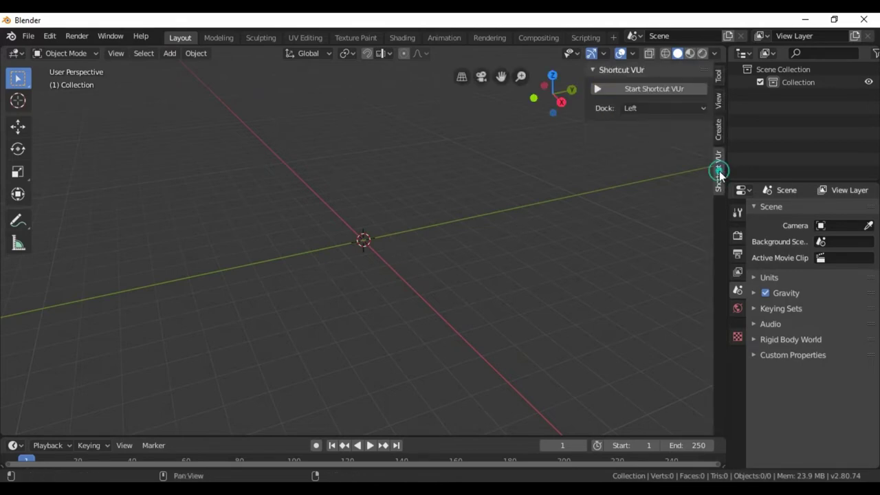
pyautogui.click(717, 130)
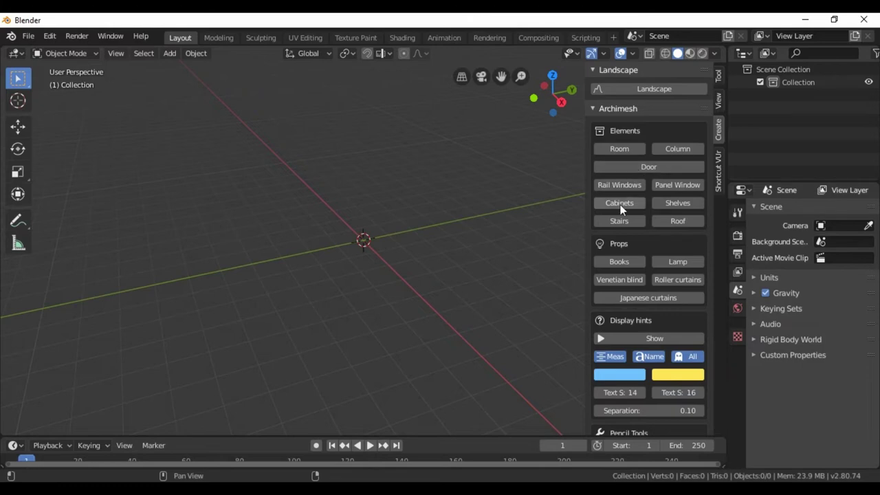
pyautogui.click(620, 149)
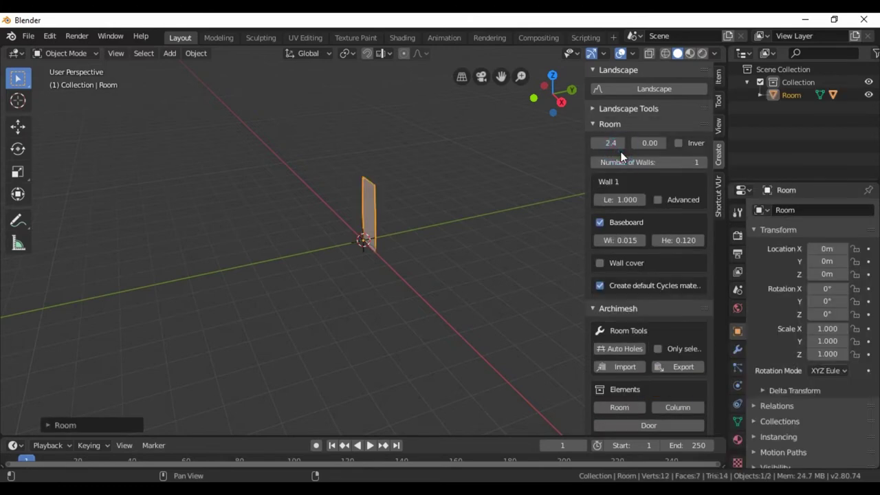
# Lengthen the room's wall to about twice its length, 2.050.
pyautogui.moveTo(389, 220)
pyautogui.mouseDown(button='middle')
pyautogui.moveTo(473, 219)
pyautogui.moveTo(450, 226)
pyautogui.moveTo(387, 218)
pyautogui.moveTo(435, 209)
pyautogui.moveTo(454, 218)
pyautogui.mouseUp(button='middle')
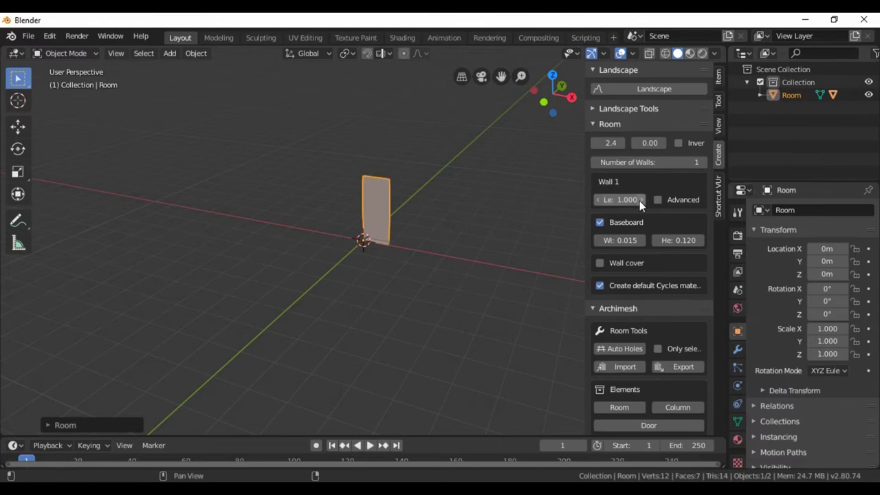
pyautogui.moveTo(631, 199); pyautogui.dragTo(643, 204)
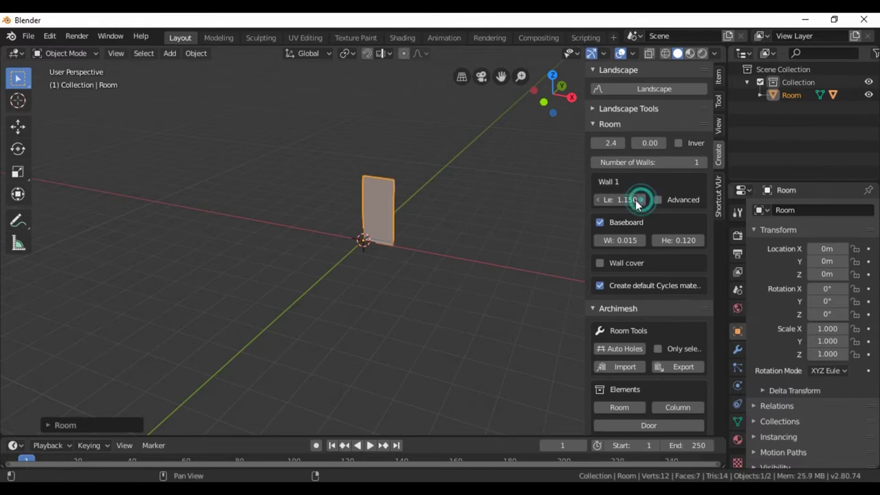
pyautogui.moveTo(642, 204)
pyautogui.mouseDown()
pyautogui.moveTo(715, 200)
pyautogui.moveTo(436, 199)
pyautogui.moveTo(653, 199)
pyautogui.mouseUp()
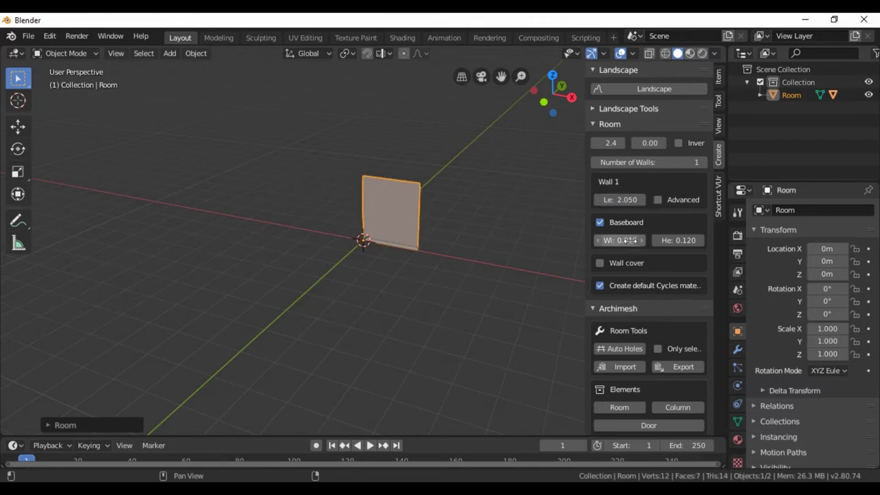
# Extend the baseboard into a 5.745 floor slab and add an Archimesh Stairs object.
pyautogui.moveTo(632, 244)
pyautogui.mouseDown()
pyautogui.moveTo(534, 243)
pyautogui.moveTo(708, 234)
pyautogui.mouseUp()
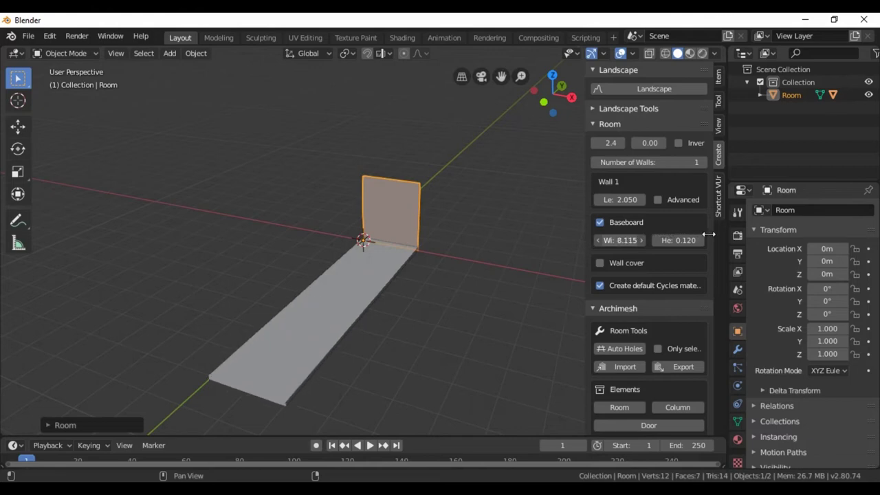
pyautogui.moveTo(708, 235); pyautogui.dragTo(657, 240)
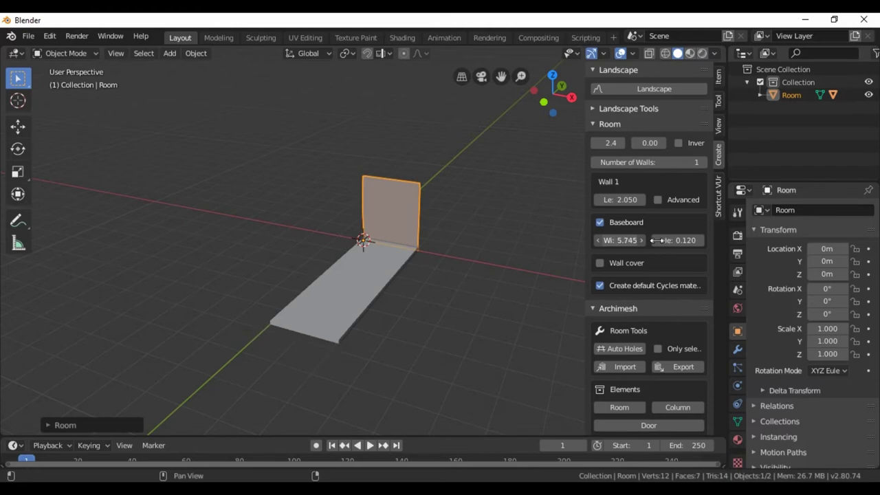
pyautogui.click(595, 123)
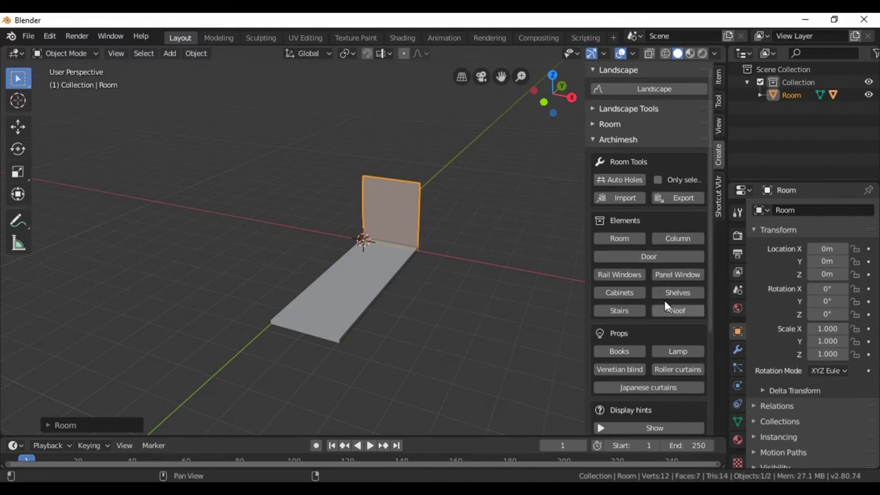
pyautogui.click(619, 311)
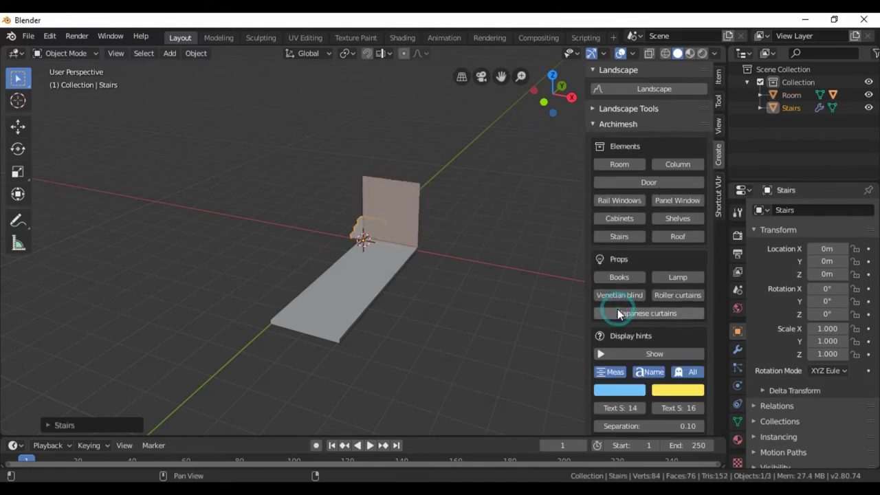
# Move the stairs along X to -4.4402, away from the wall, then view the Archimesh GitHub page.
pyautogui.click(354, 231)
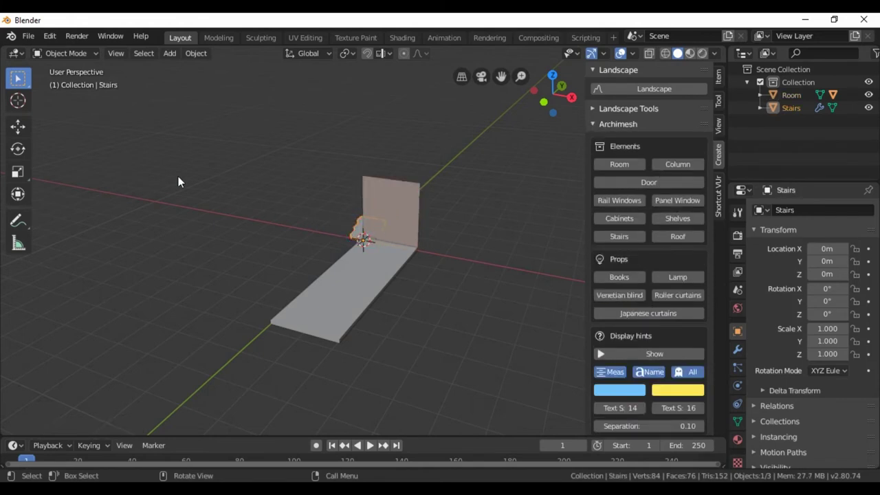
pyautogui.click(18, 125)
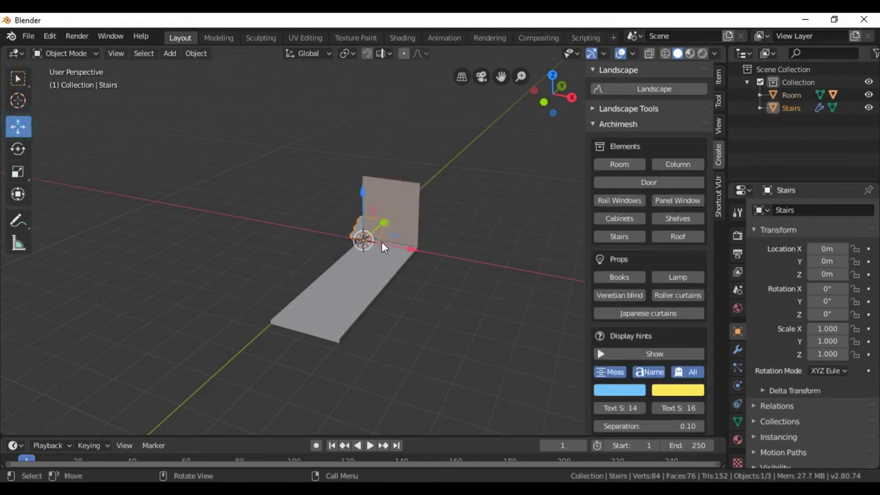
pyautogui.moveTo(395, 245); pyautogui.dragTo(292, 231)
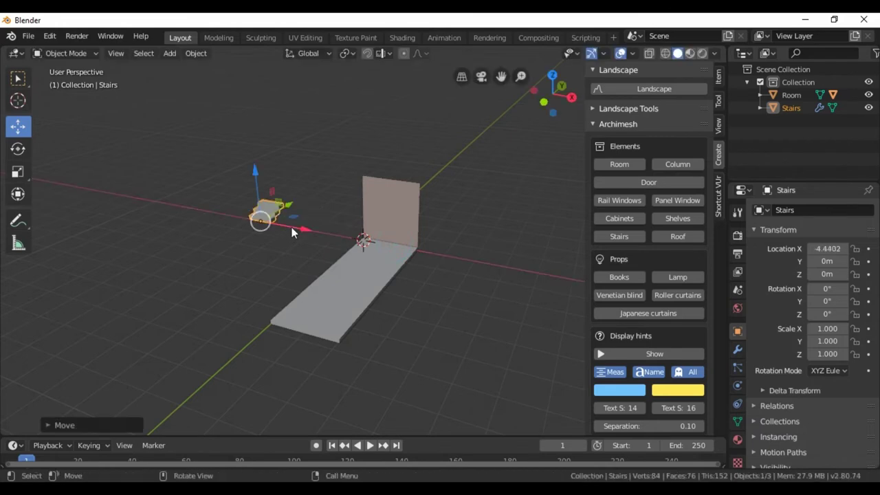
pyautogui.scroll(4, 261, 255)
pyautogui.scroll(1, 251, 255)
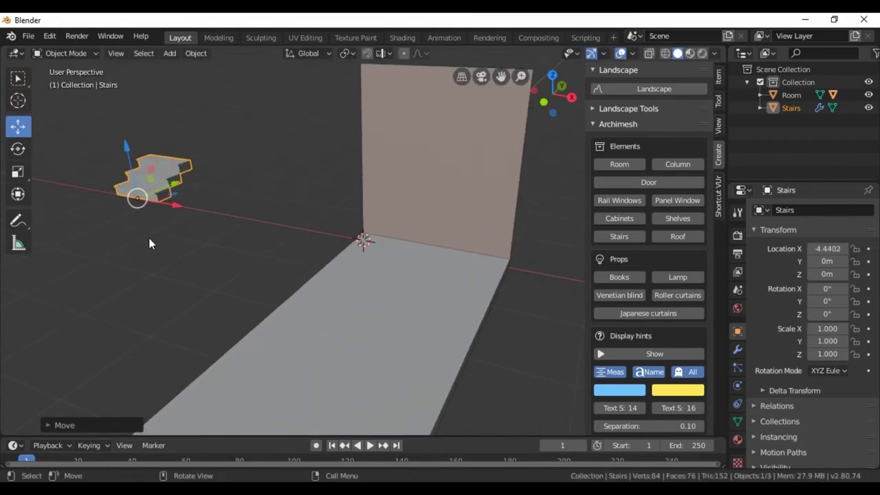
pyautogui.scroll(2, 268, 253)
pyautogui.moveTo(268, 254)
pyautogui.mouseDown(button='middle')
pyautogui.moveTo(258, 244)
pyautogui.moveTo(201, 260)
pyautogui.moveTo(177, 210)
pyautogui.moveTo(252, 220)
pyautogui.moveTo(295, 208)
pyautogui.moveTo(194, 204)
pyautogui.moveTo(177, 246)
pyautogui.mouseUp(button='middle')
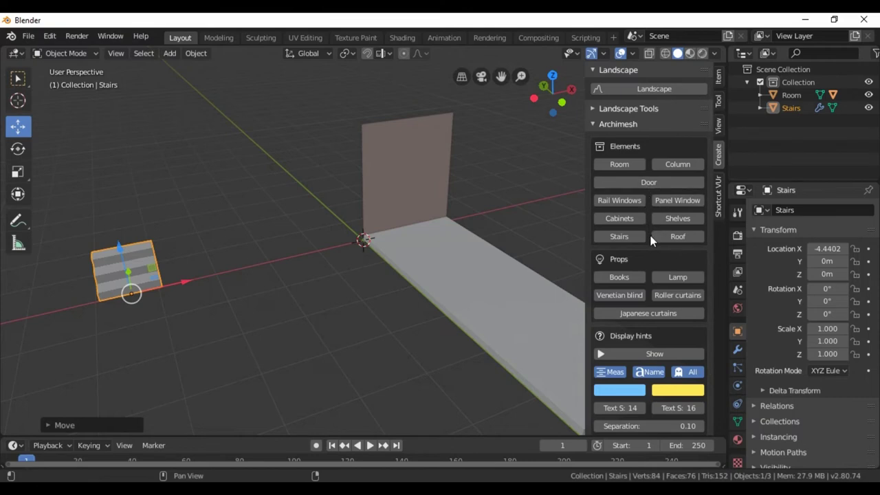
pyautogui.scroll(-1, 646, 232)
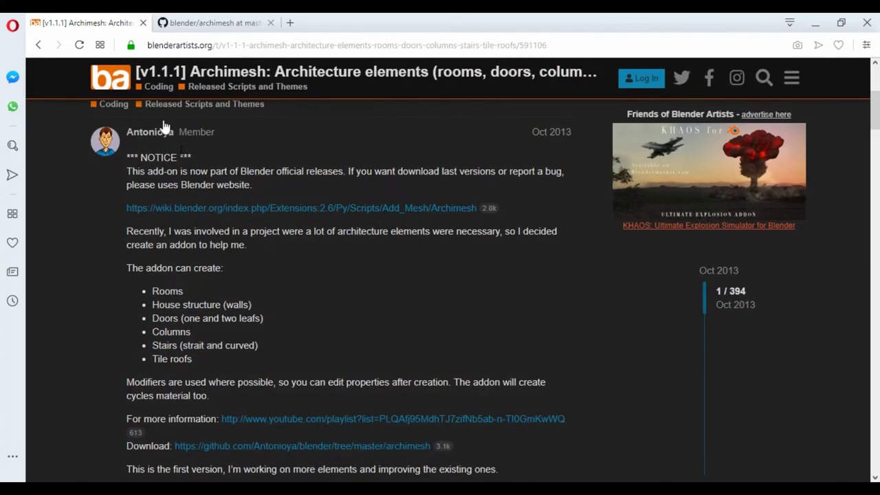
pyautogui.click(210, 23)
# Scroll the Archimesh GitHub README down to its list of architecture elements.
pyautogui.scroll(-1, 333, 301)
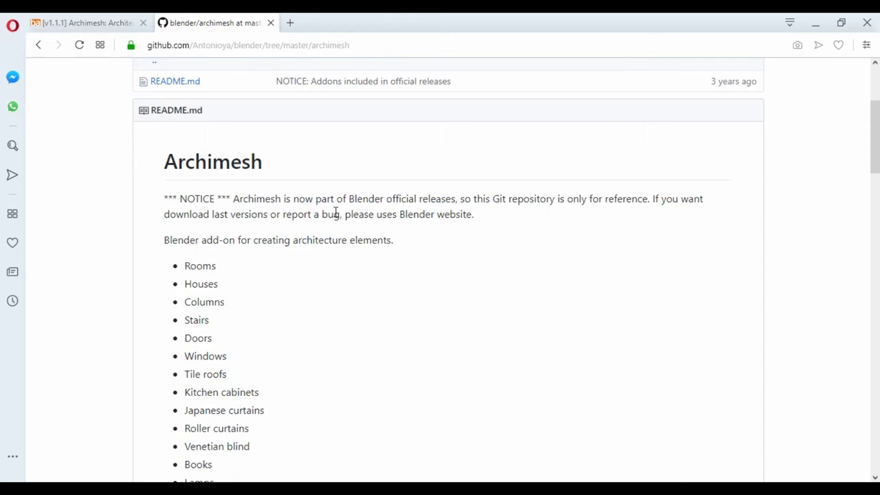
# Read through the README's feature list and version changelog, then go back to the Blender Artists thread.
pyautogui.scroll(-1, 447, 278)
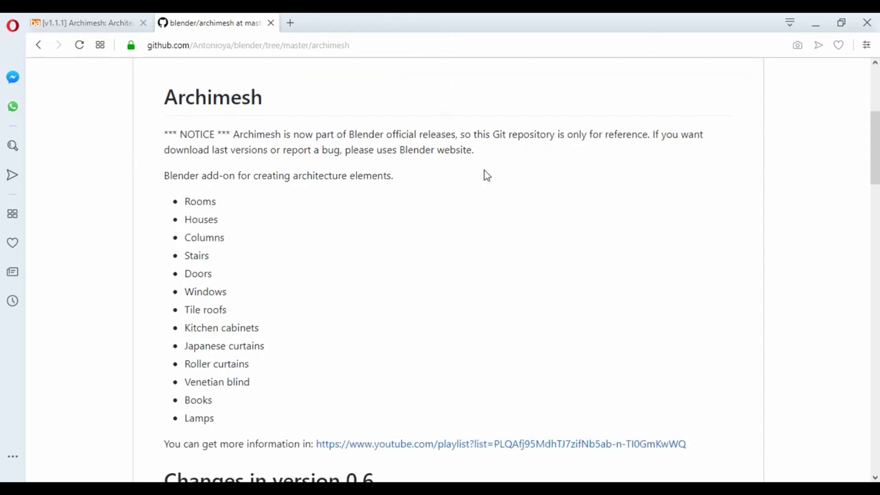
pyautogui.scroll(-1, 384, 237)
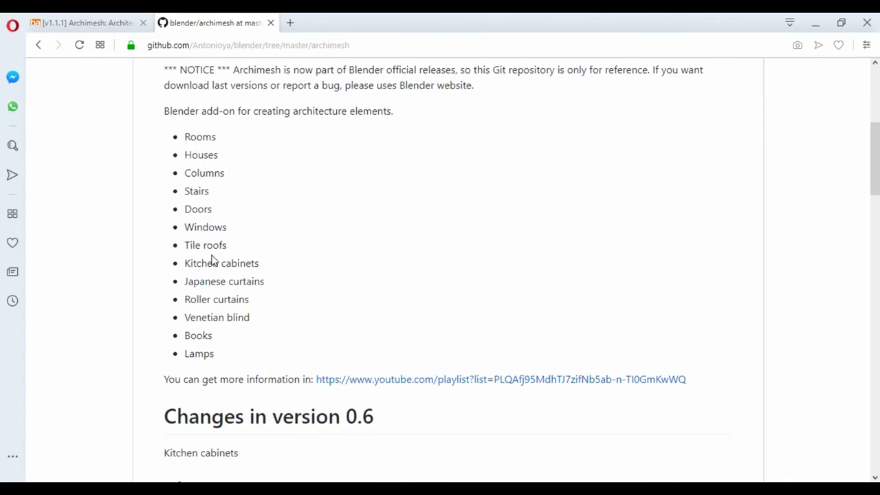
pyautogui.scroll(-1, 313, 265)
pyautogui.scroll(-1, 311, 265)
pyautogui.scroll(-2, 291, 250)
pyautogui.scroll(-1, 291, 243)
pyautogui.scroll(-6, 289, 246)
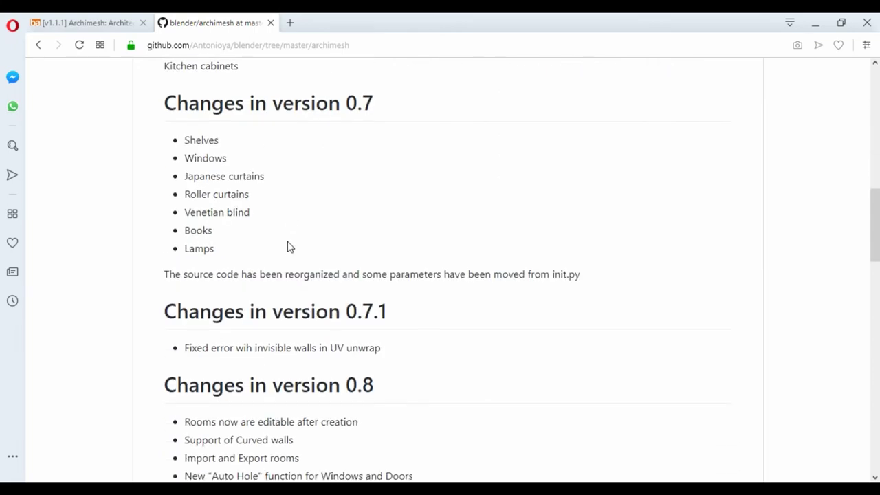
pyautogui.scroll(3, 282, 246)
pyautogui.scroll(-2, 338, 246)
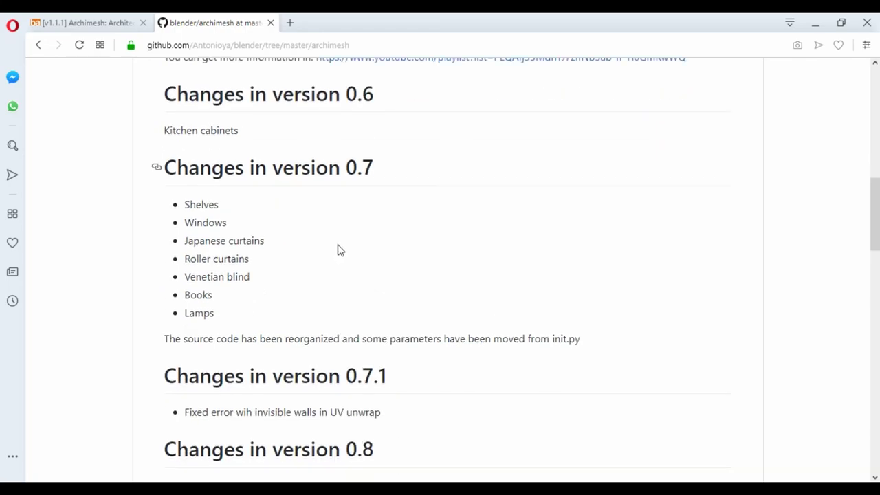
pyautogui.scroll(-6, 336, 250)
pyautogui.scroll(-7, 334, 250)
pyautogui.scroll(-5, 333, 251)
pyautogui.scroll(-5, 330, 249)
pyautogui.scroll(-2, 328, 249)
pyautogui.scroll(2, 327, 247)
pyautogui.scroll(10, 324, 247)
pyautogui.scroll(8, 323, 250)
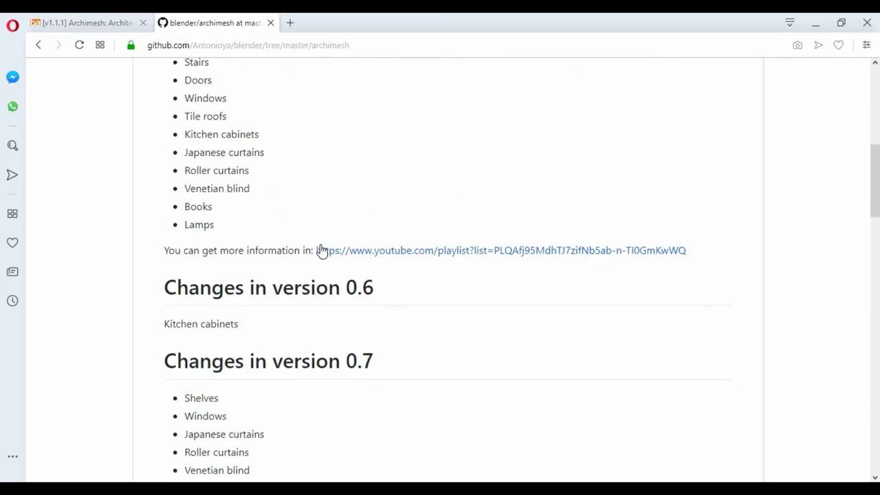
pyautogui.scroll(5, 321, 250)
pyautogui.scroll(2, 276, 227)
pyautogui.click(59, 24)
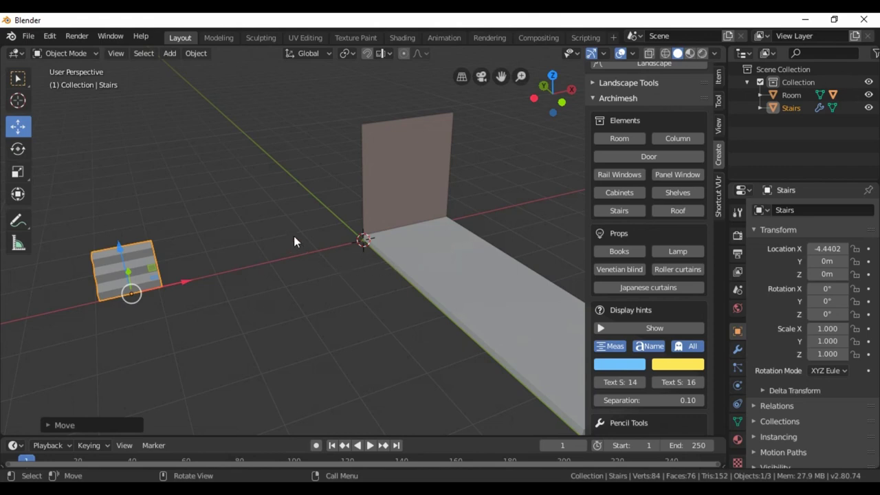
# Orbit the viewport to face the wall with its floor and the stairs, and scroll the Archimesh panel.
pyautogui.moveTo(294, 235)
pyautogui.mouseDown(button='middle')
pyautogui.moveTo(347, 245)
pyautogui.moveTo(261, 256)
pyautogui.moveTo(249, 213)
pyautogui.mouseUp(button='middle')
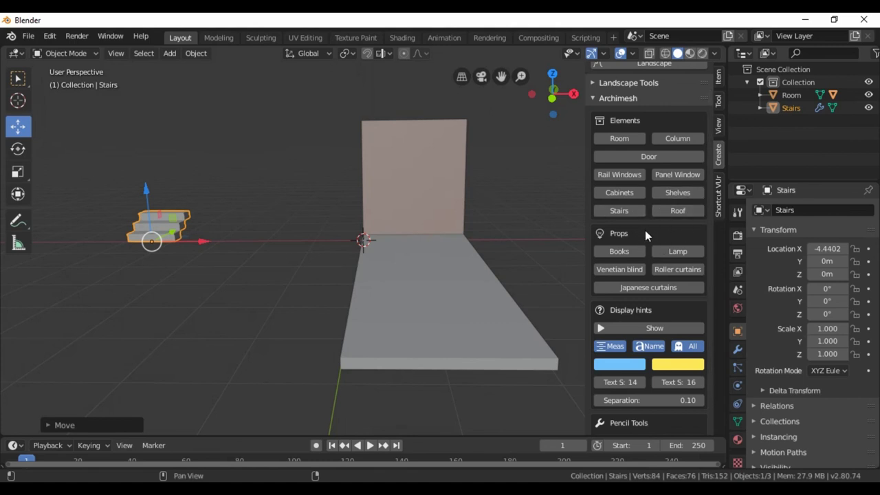
pyautogui.scroll(-2, 721, 173)
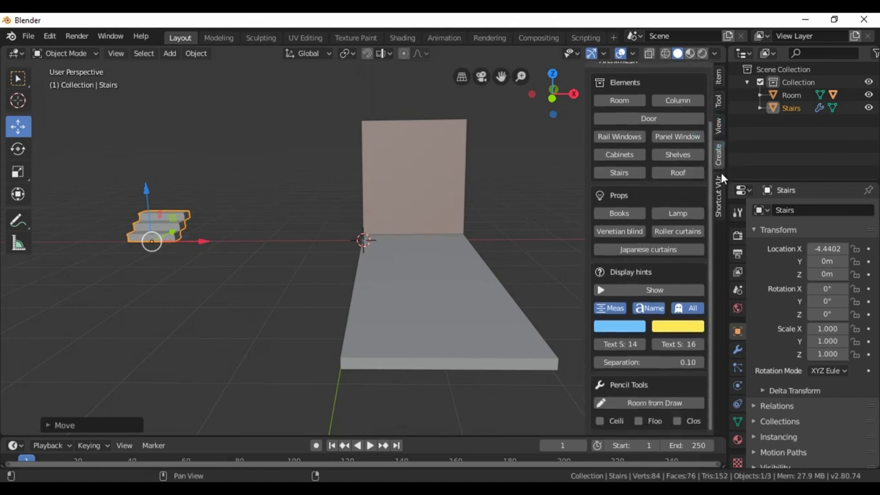
pyautogui.scroll(1, 721, 165)
pyautogui.scroll(1, 719, 144)
pyautogui.scroll(2, 714, 127)
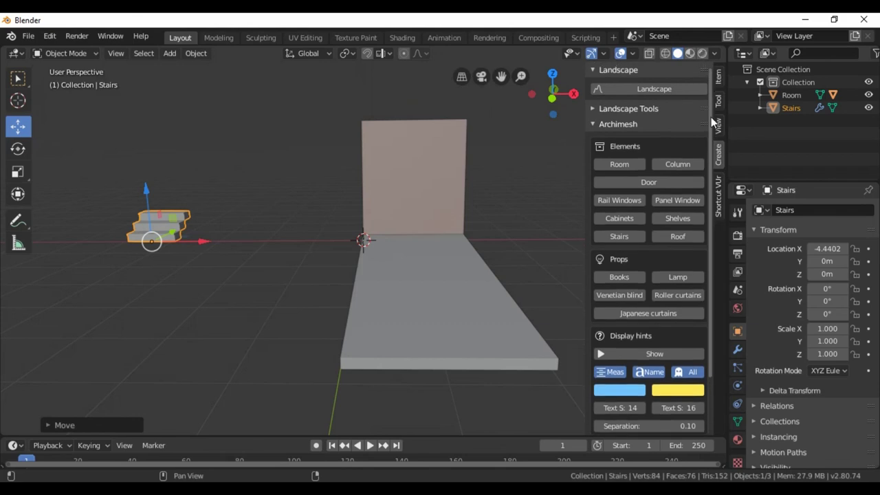